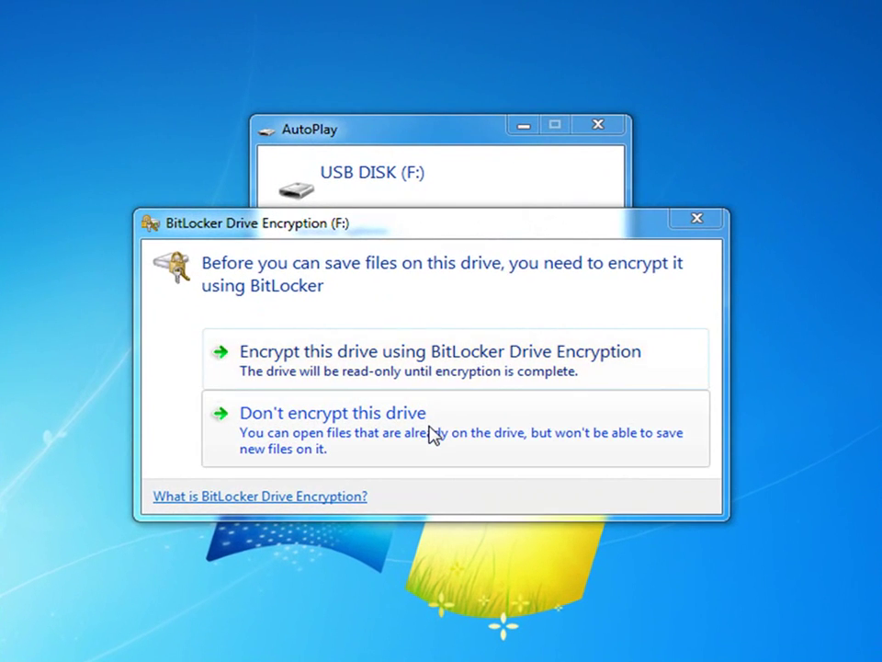
Decline encryption of USB DISK (F:), open it and try to copy the Windows 7 BitLocker PDF from the desktop onto it
click(432, 433)
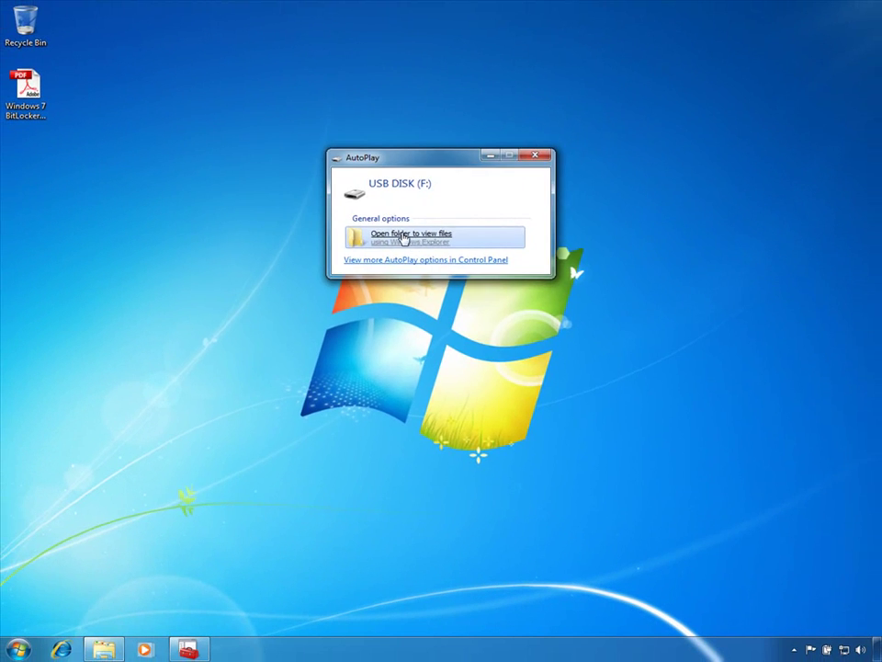
click(413, 241)
drag(37, 92, 382, 318)
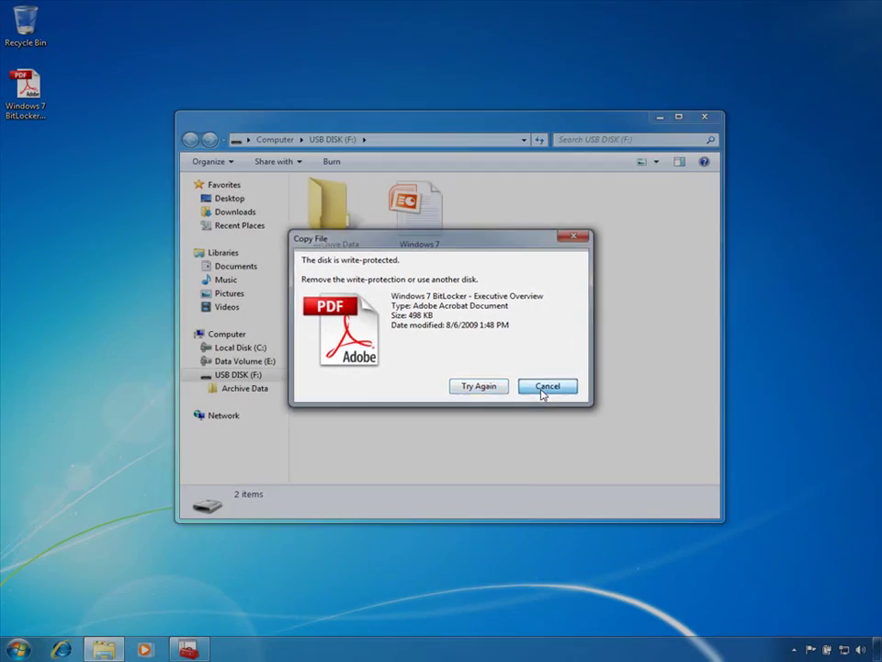
click(548, 386)
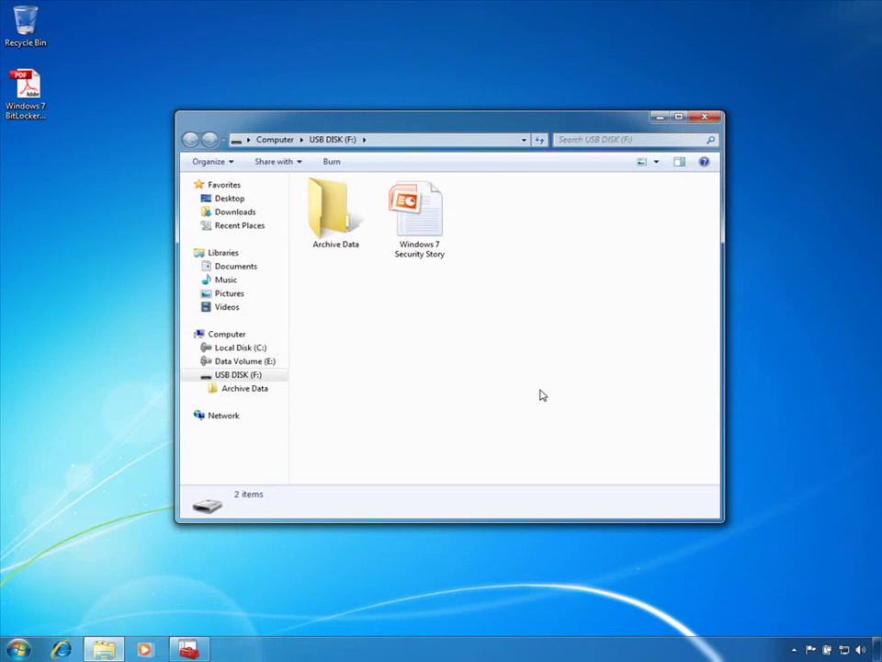
Turn on BitLocker for USB DISK (F:), enter and confirm the unlock password, and start encrypting the drive
click(226, 337)
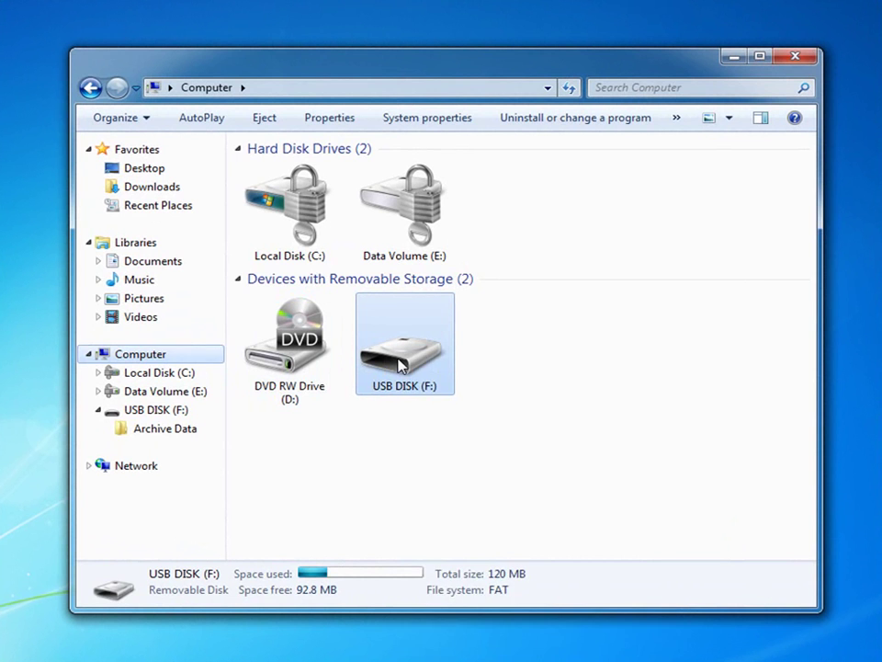
right_click(398, 360)
click(444, 409)
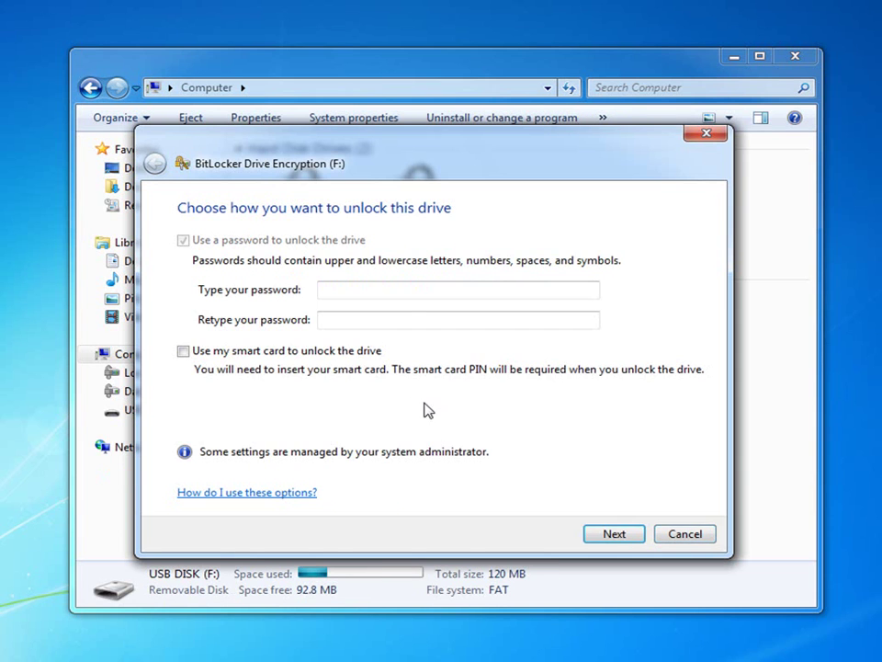
click(384, 290)
text(••••••••)
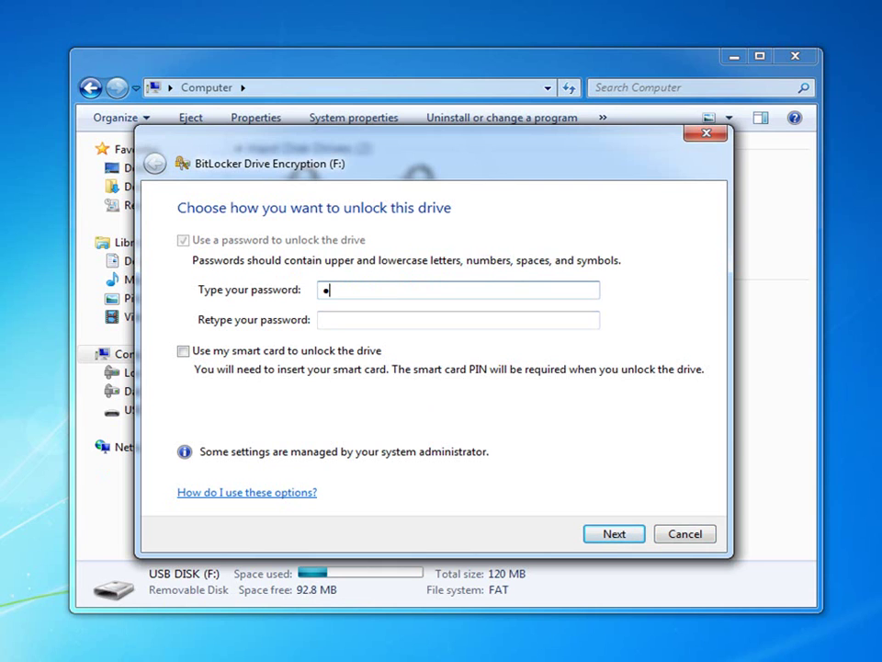
key(Tab)
text(••••••••)
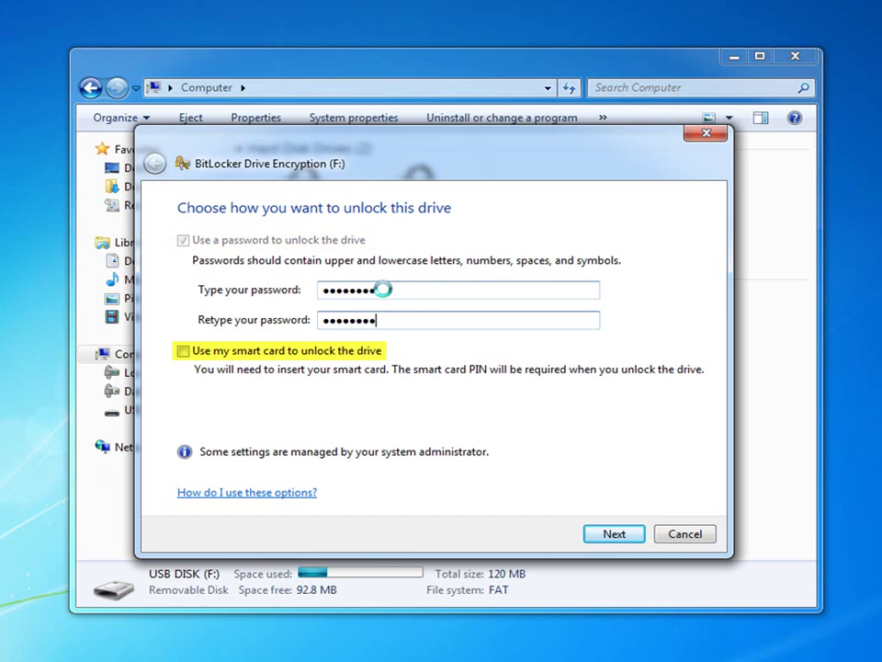
key(Return)
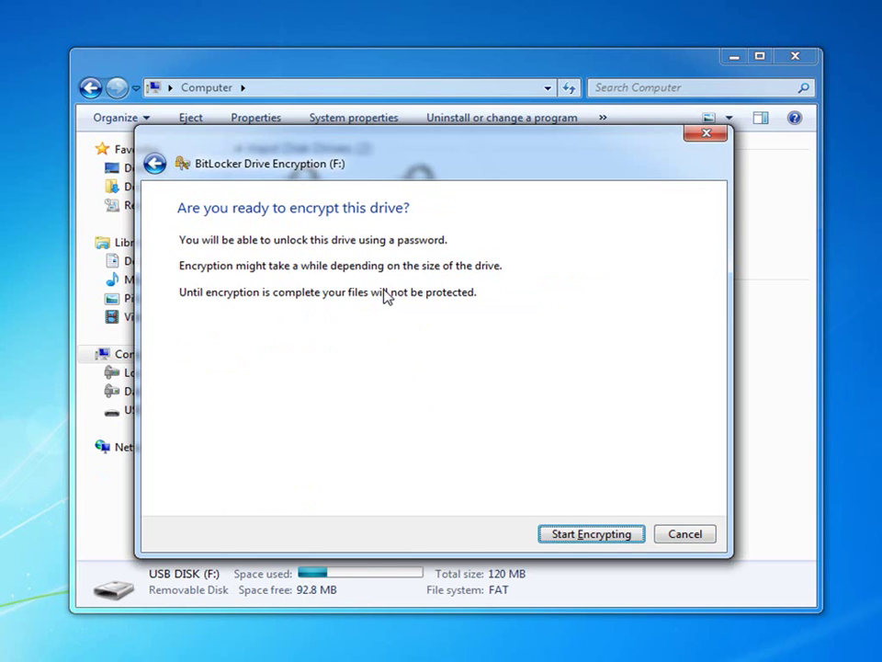
key(Return)
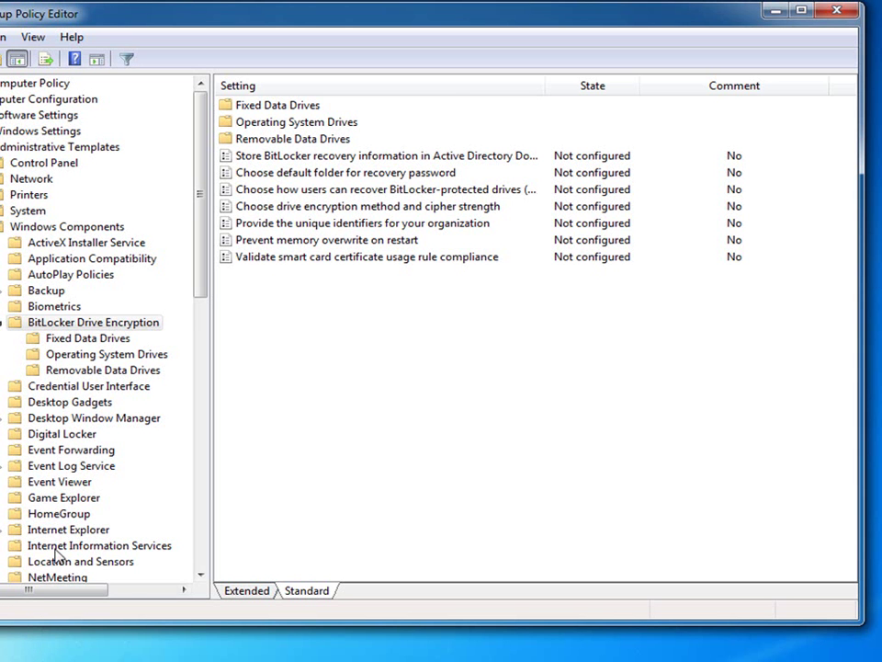
In Local Group Policy Editor, review the BitLocker drive categories and the removable-drive policies for denying write access and earlier Windows versions
click(117, 340)
click(119, 355)
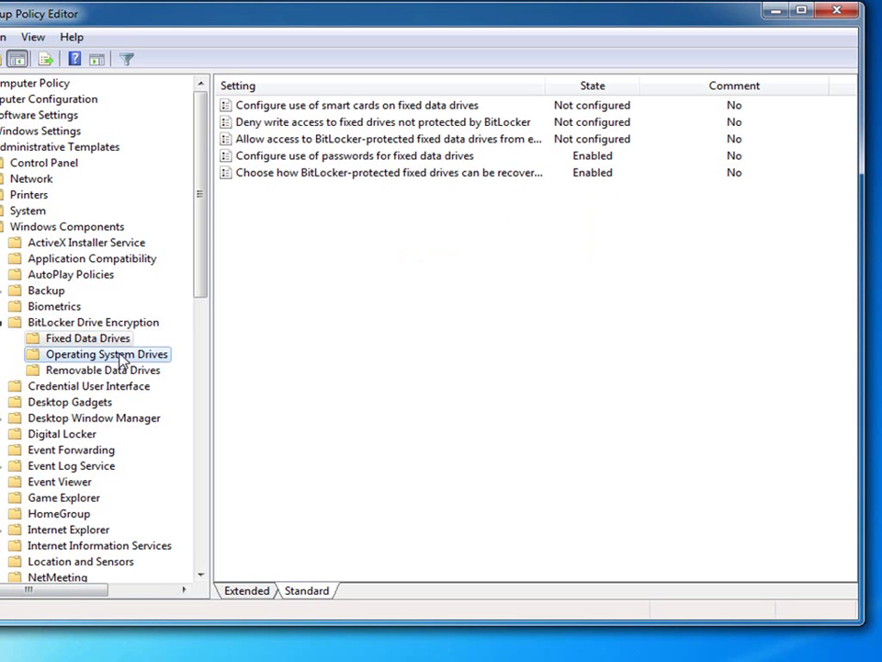
click(120, 370)
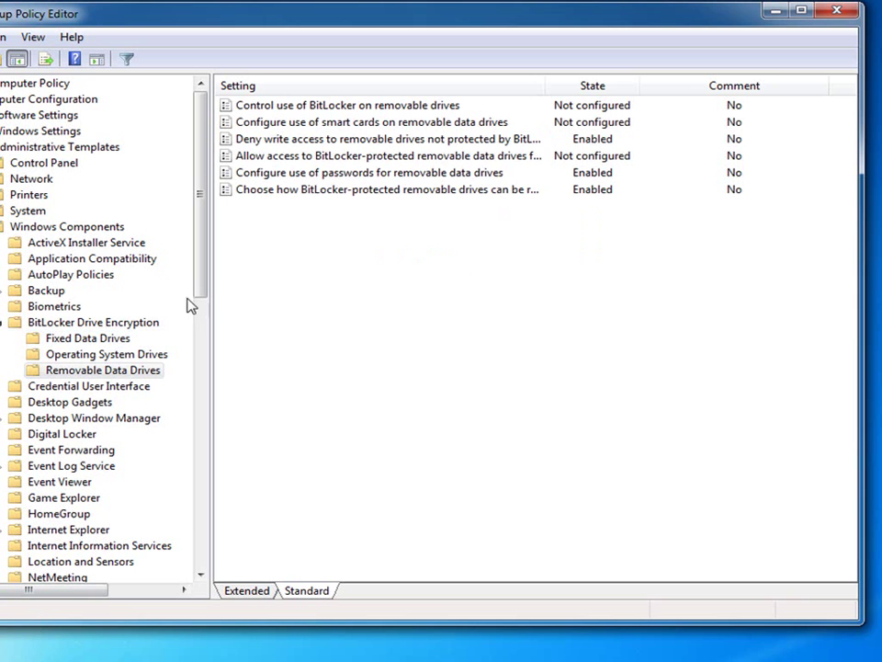
double_click(313, 140)
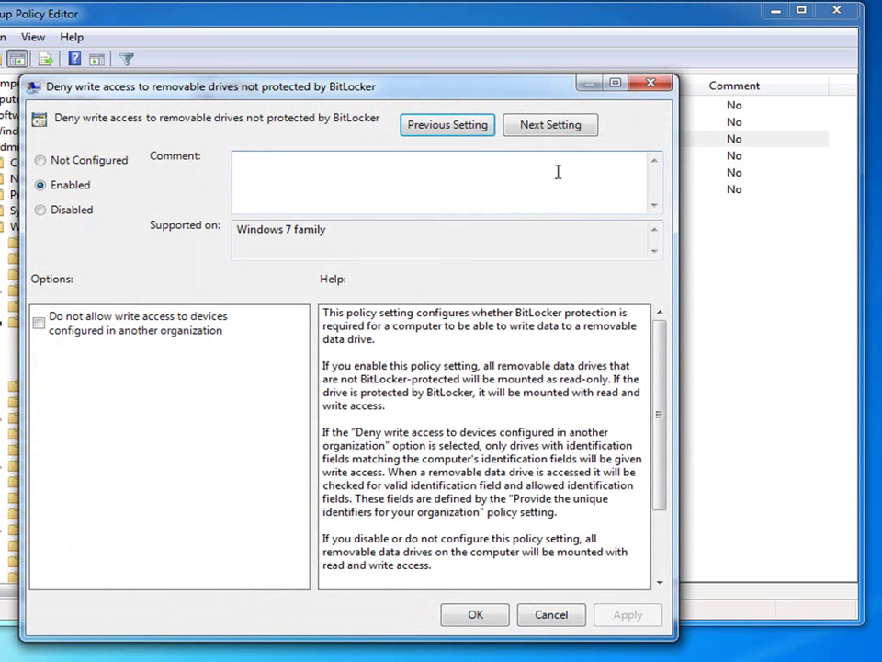
click(552, 125)
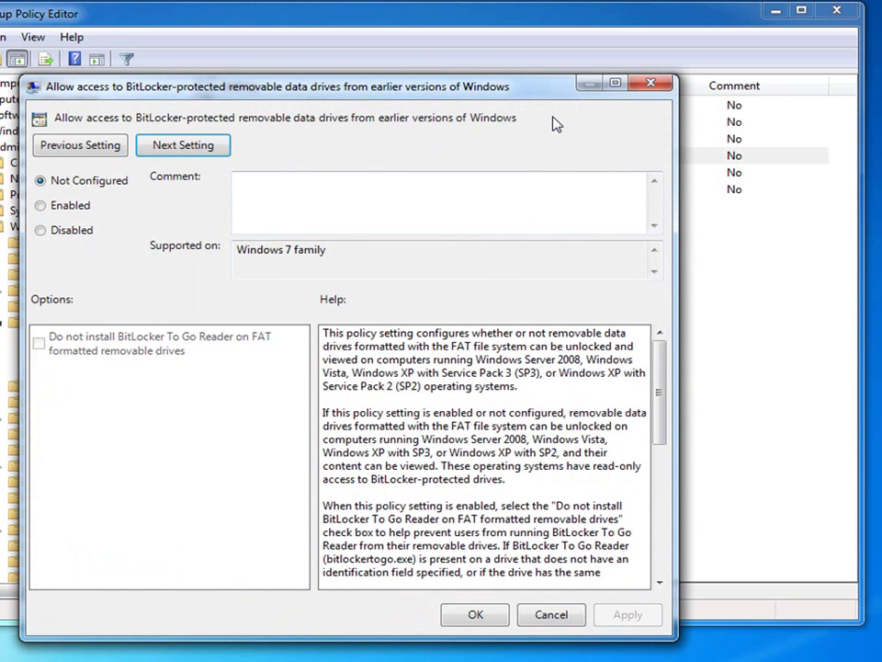
In the password policy for removable data drives, choose Allow password complexity and raise the minimum password length
click(188, 146)
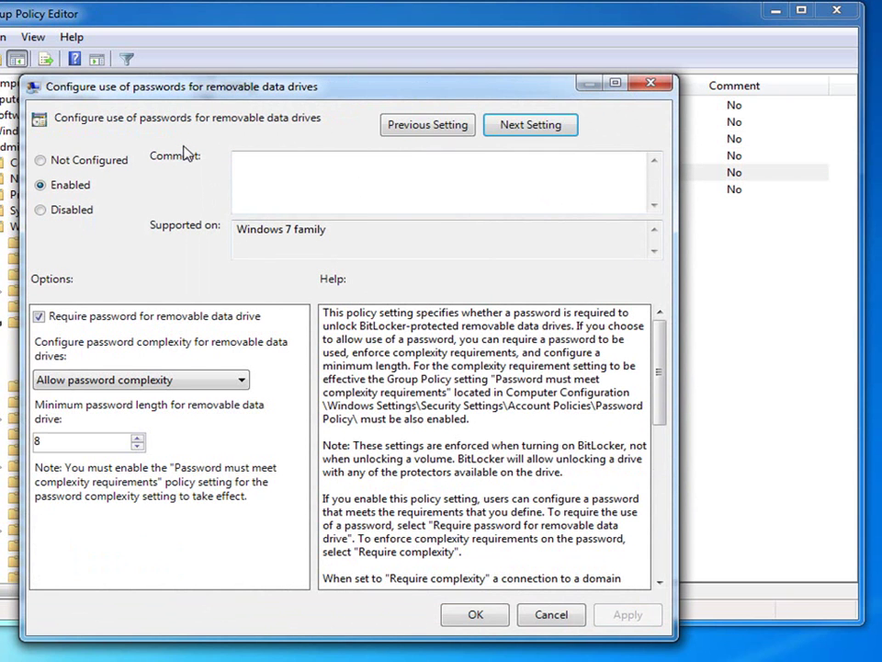
click(72, 380)
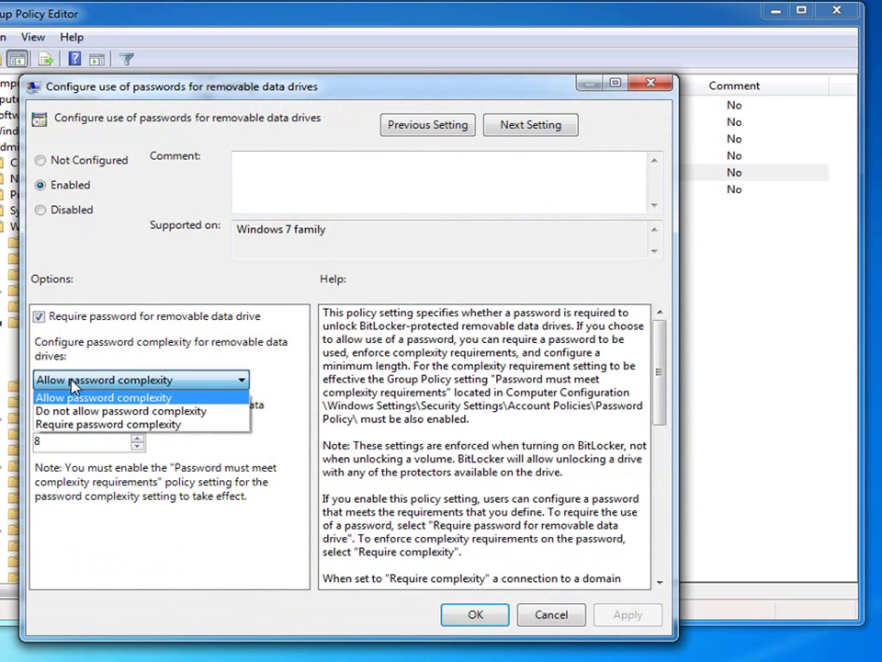
click(72, 397)
click(136, 438)
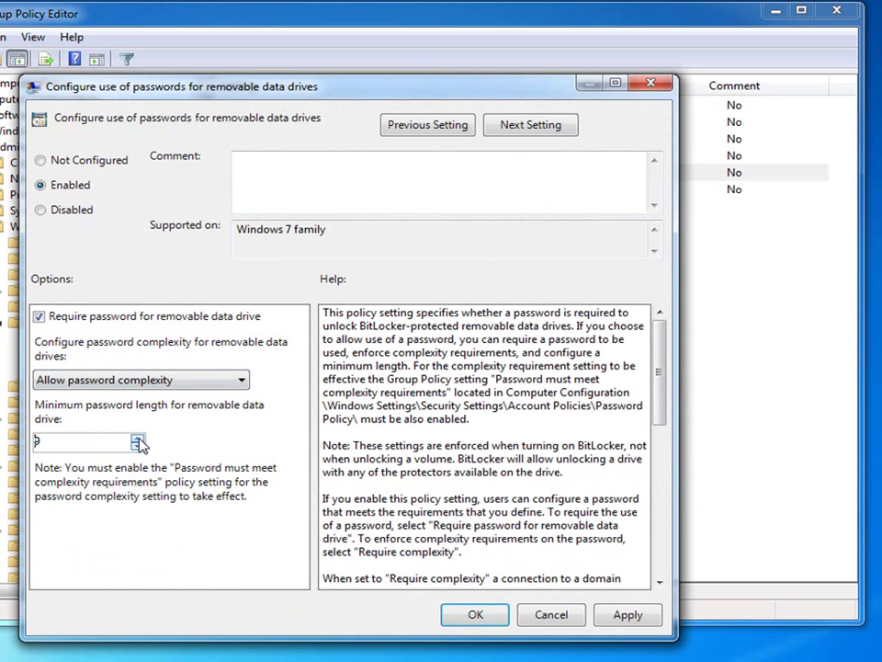
click(136, 440)
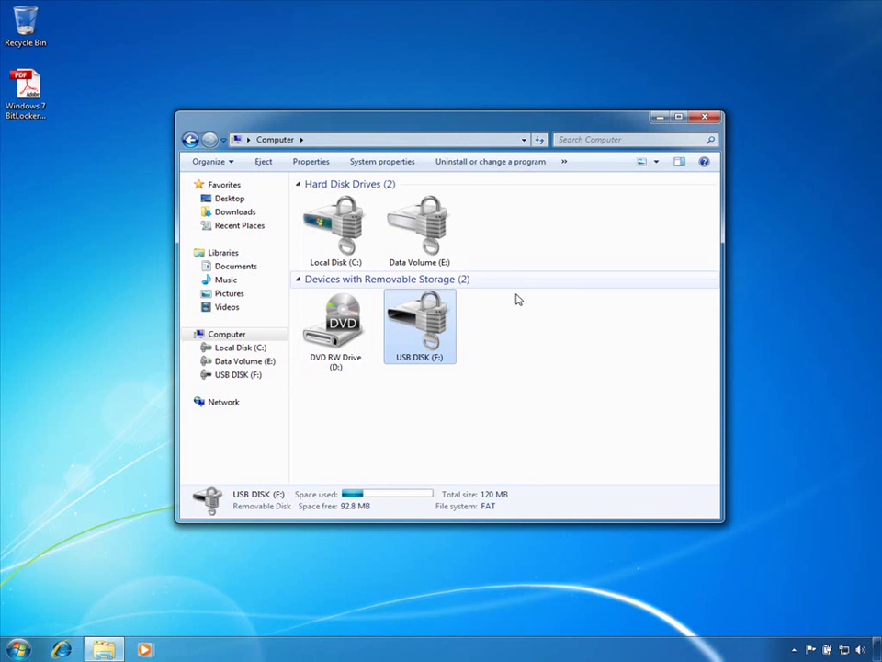
Open the encrypted USB DISK (F:) and copy the Windows 7 BitLocker PDF from the desktop onto it
double_click(419, 323)
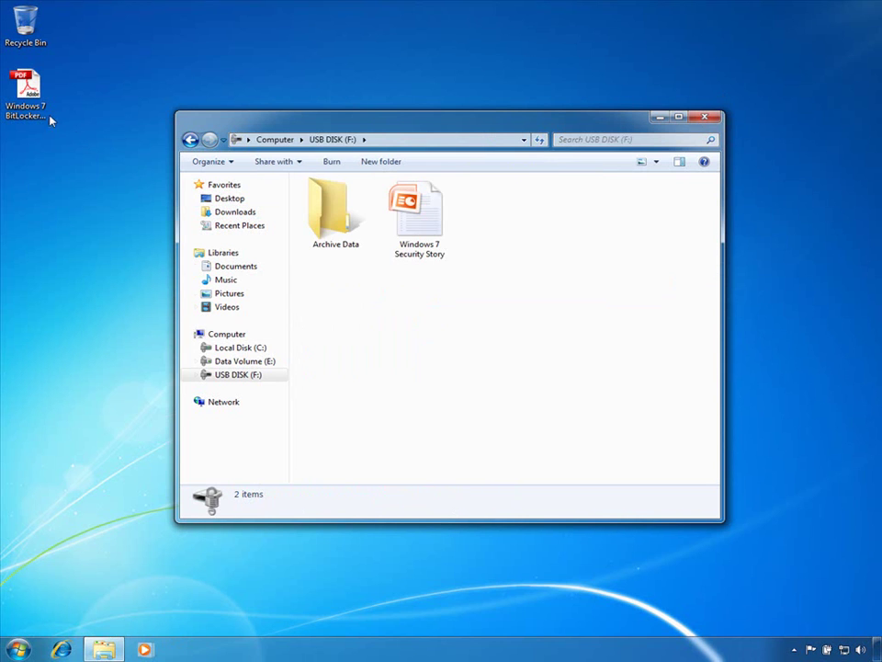
drag(26, 87, 348, 294)
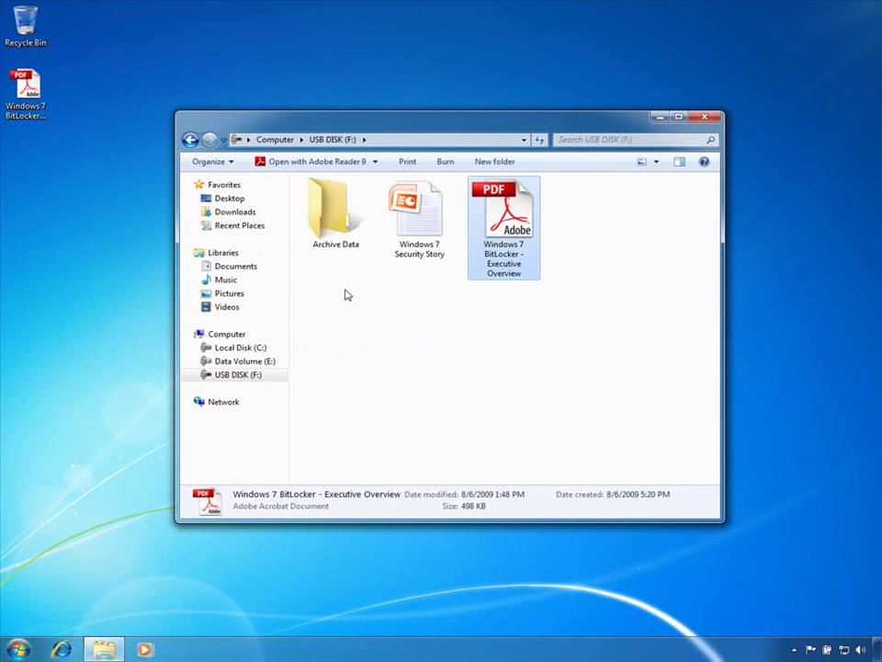
Set USB DISK (F:) to unlock automatically on this computer in its BitLocker management options
click(225, 335)
right_click(400, 330)
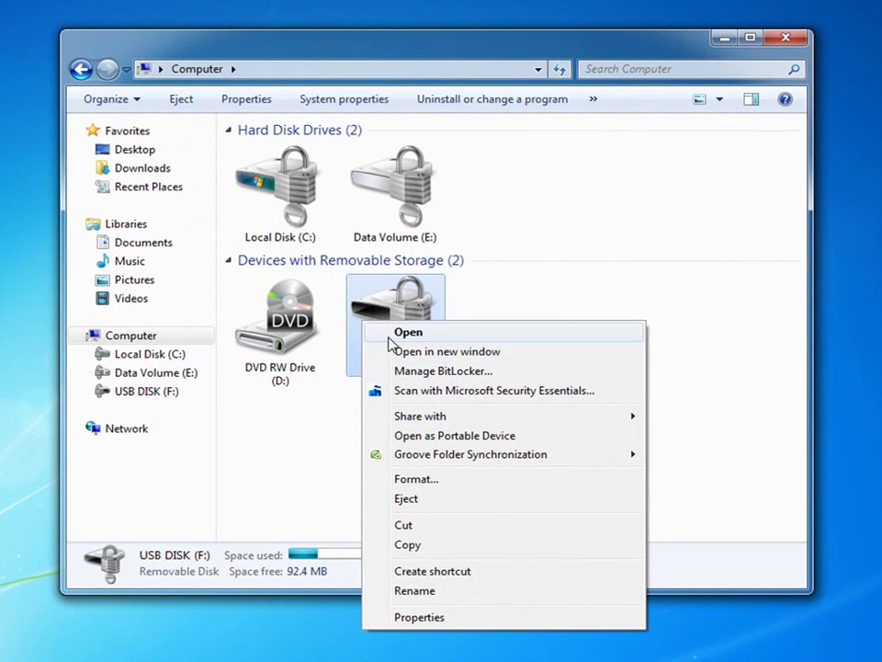
click(423, 371)
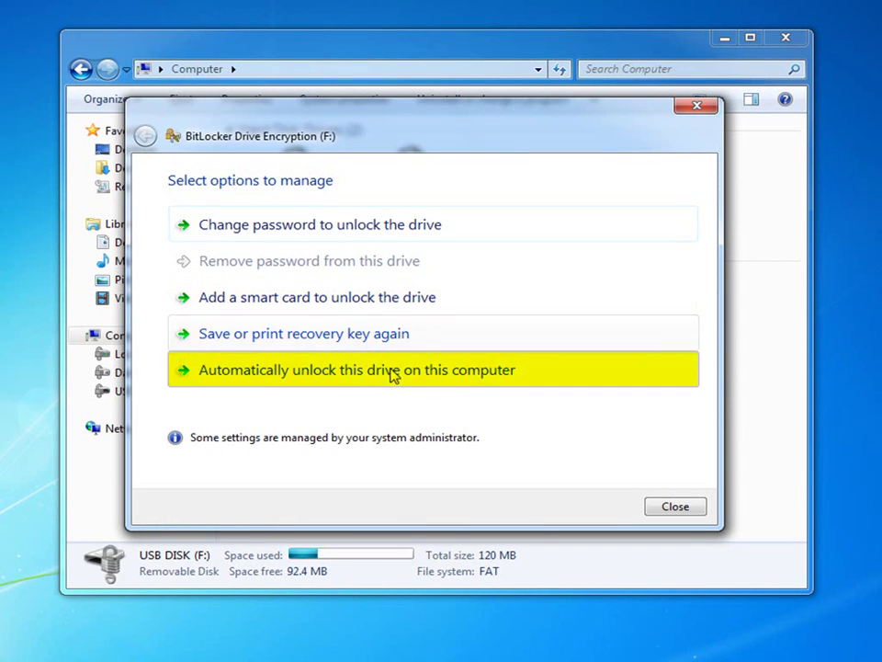
click(390, 371)
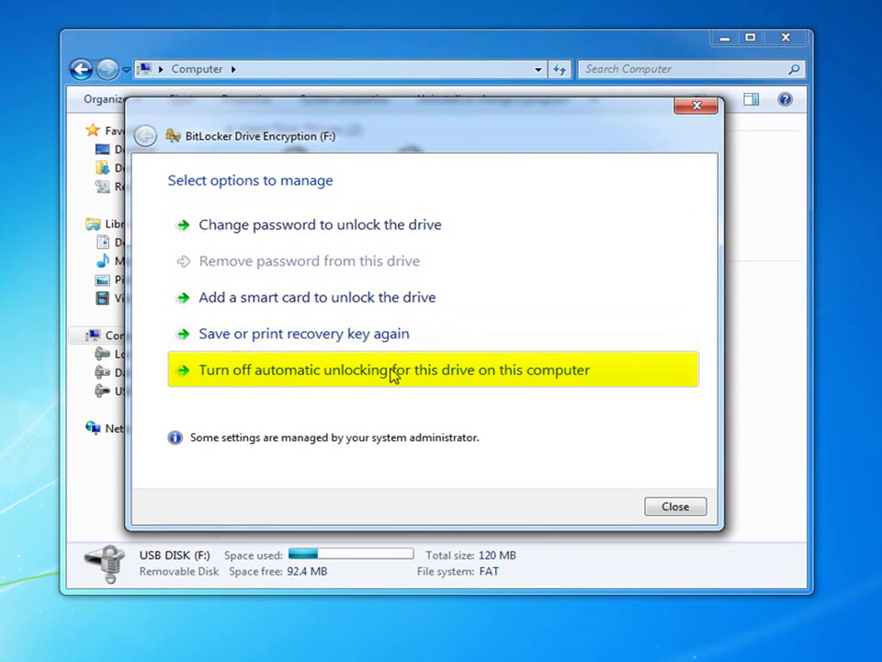
click(674, 507)
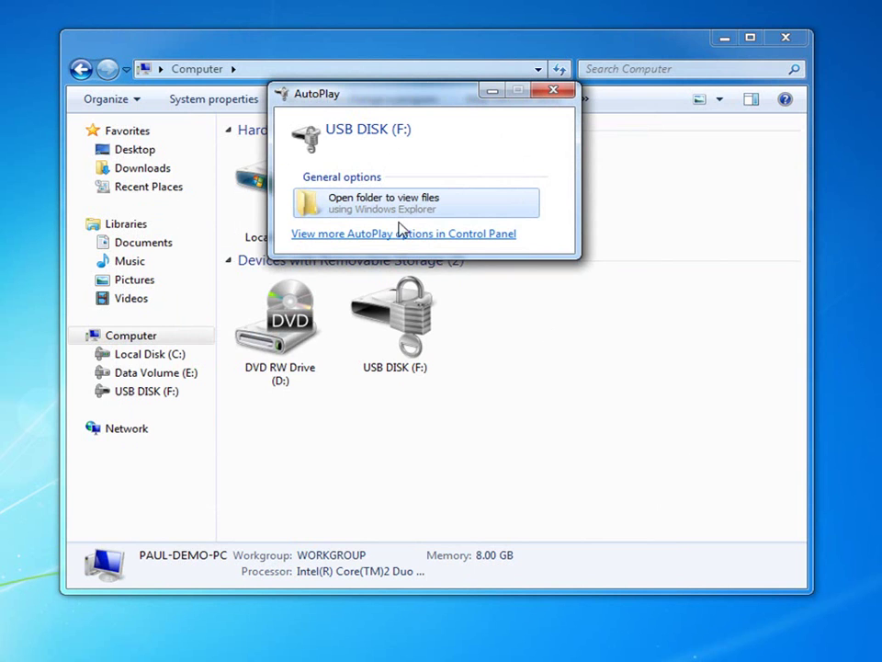
Open the reconnected USB DISK (F:) and view its Windows 7 BitLocker - Executive Overview PDF
click(391, 210)
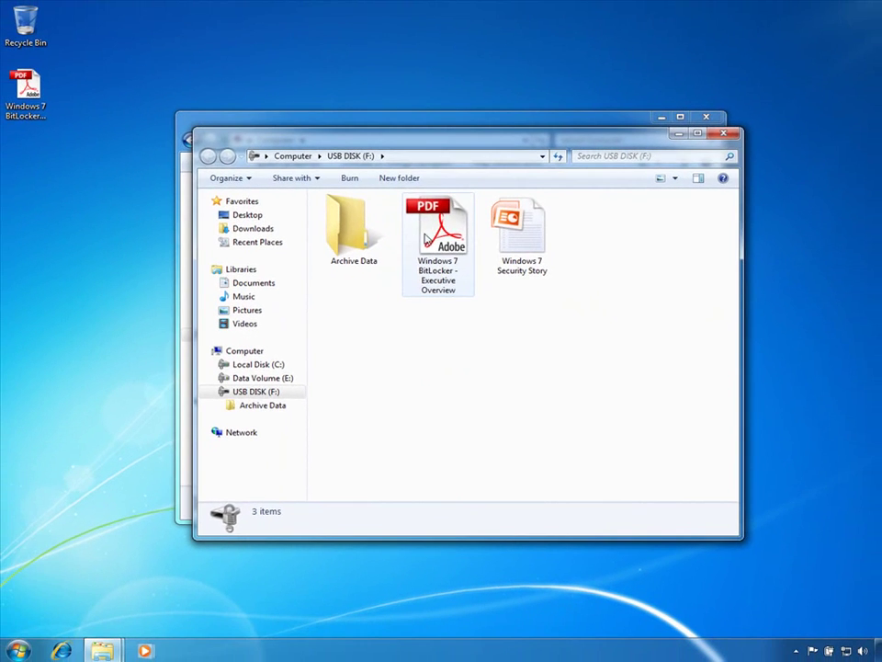
double_click(409, 217)
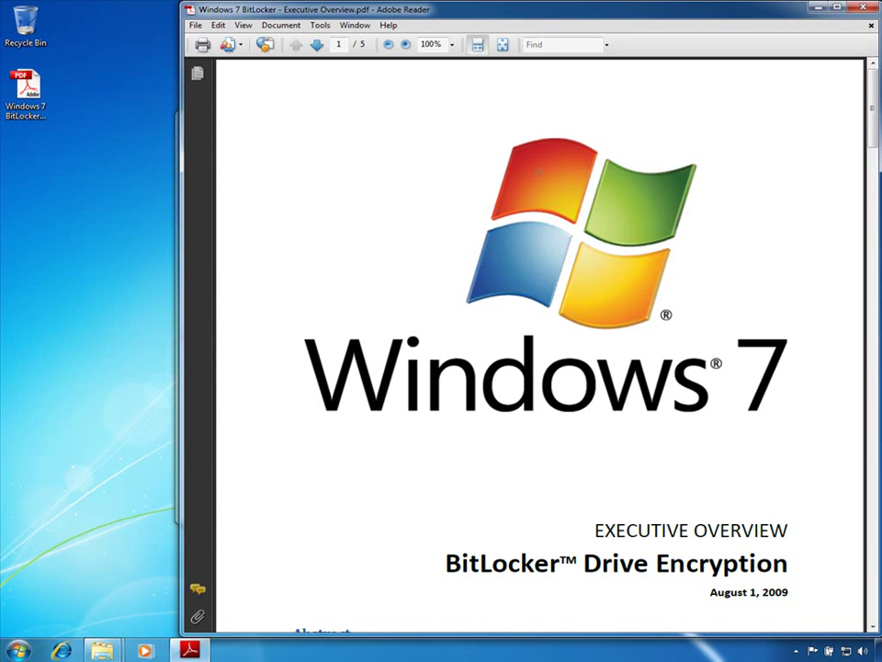
key(alt)
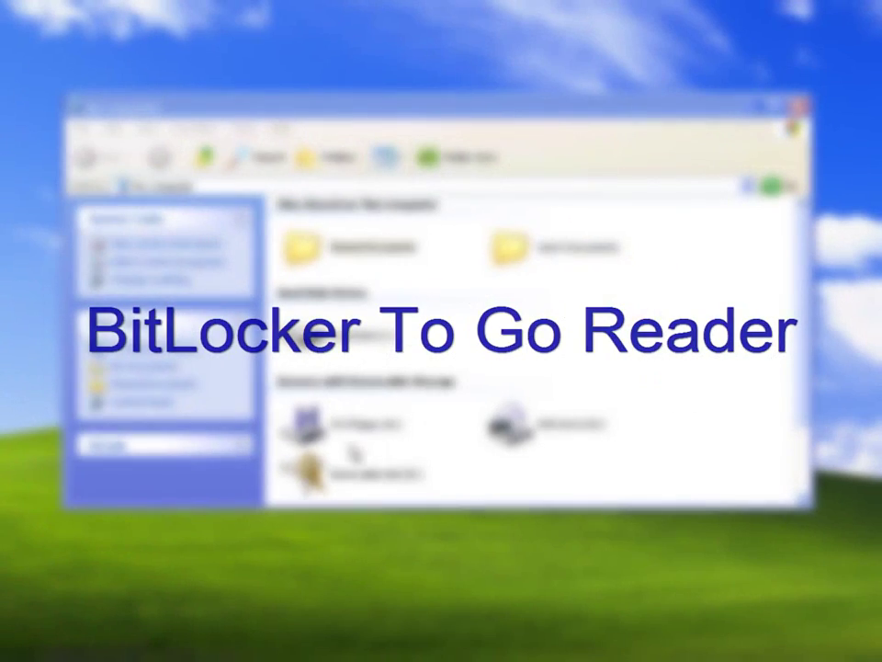
On the Windows XP computer, unlock Removable Disk (E:) with the drive password and copy Windows 7 Security Story.pptx to the desktop
double_click(324, 464)
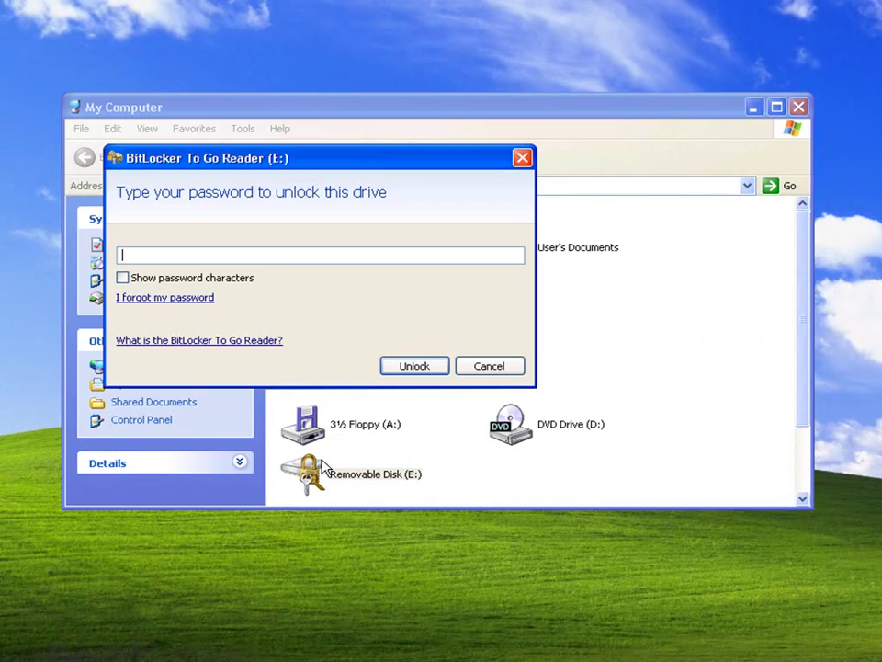
text(password)
key(Return)
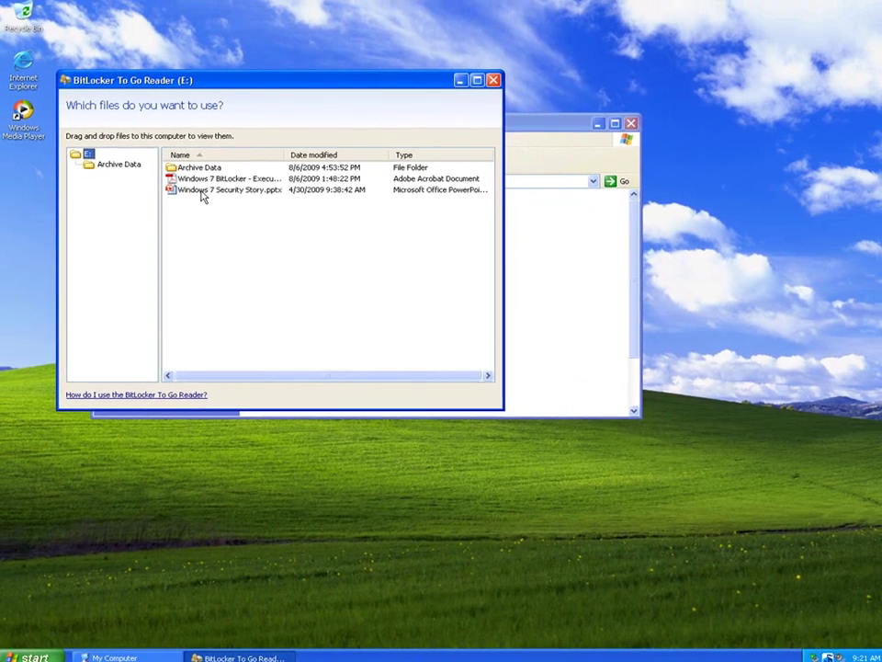
click(202, 190)
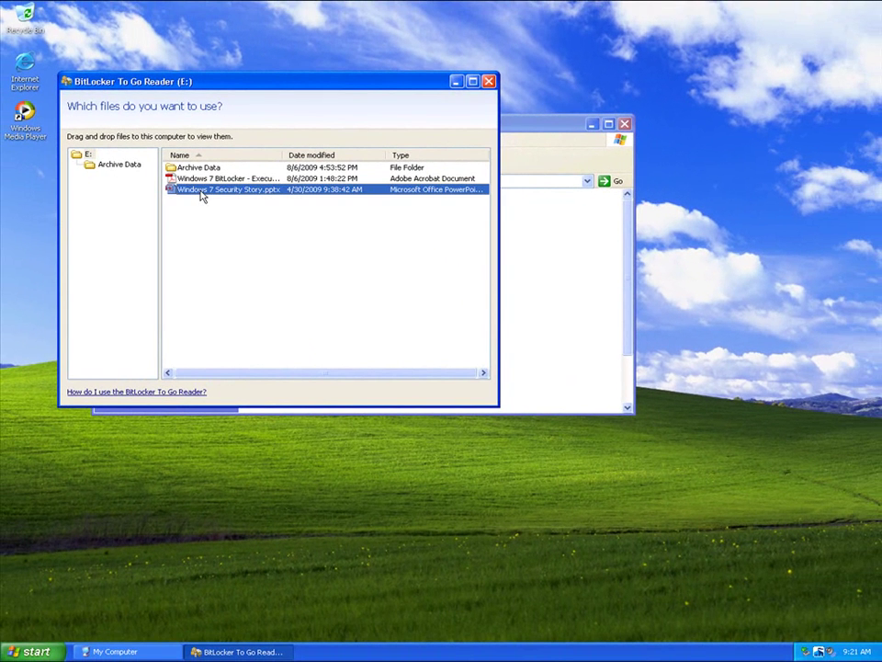
drag(201, 196, 29, 211)
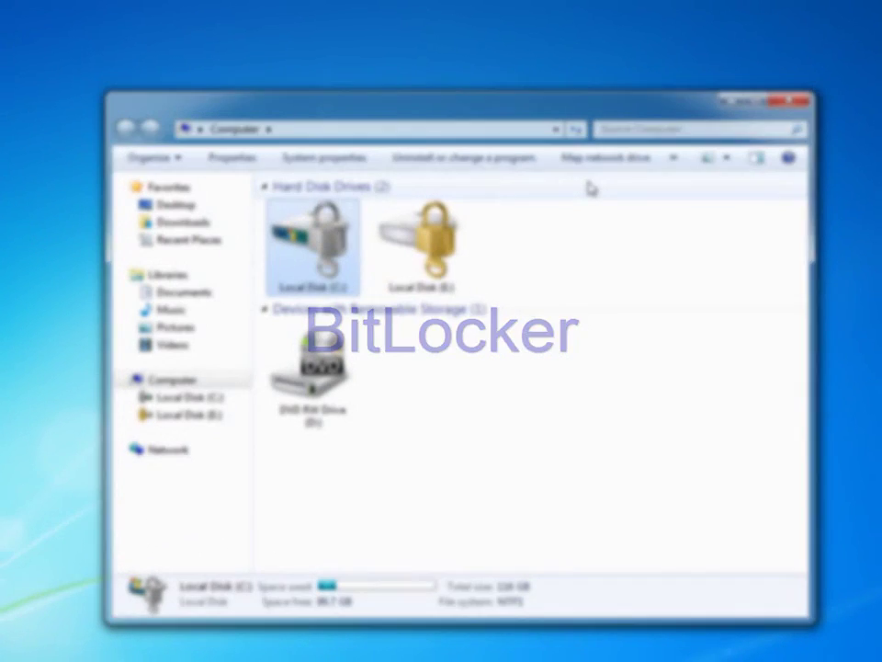
Close the Computer window and examine the C: and System Reserved partitions in Disk Management
click(784, 104)
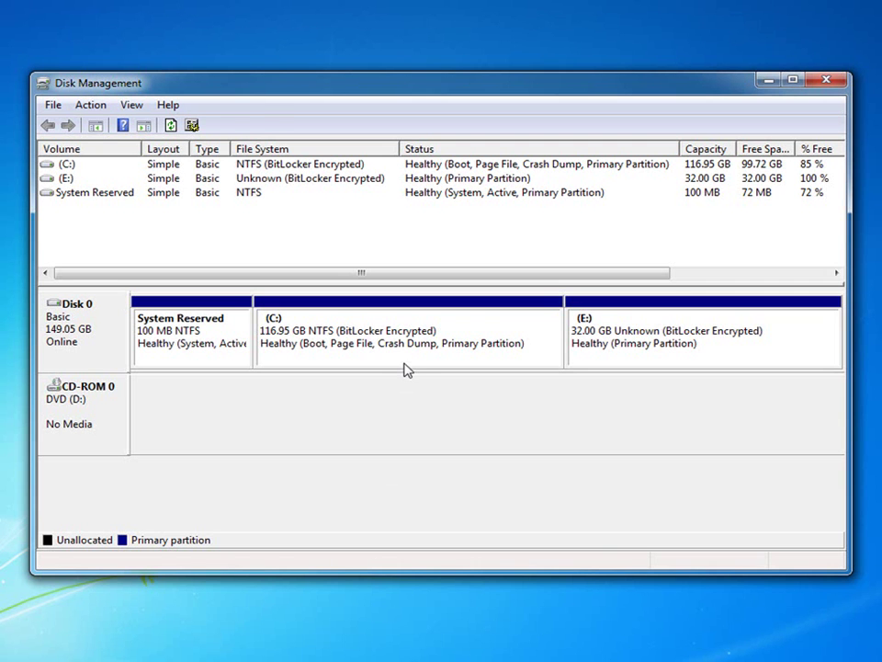
click(405, 362)
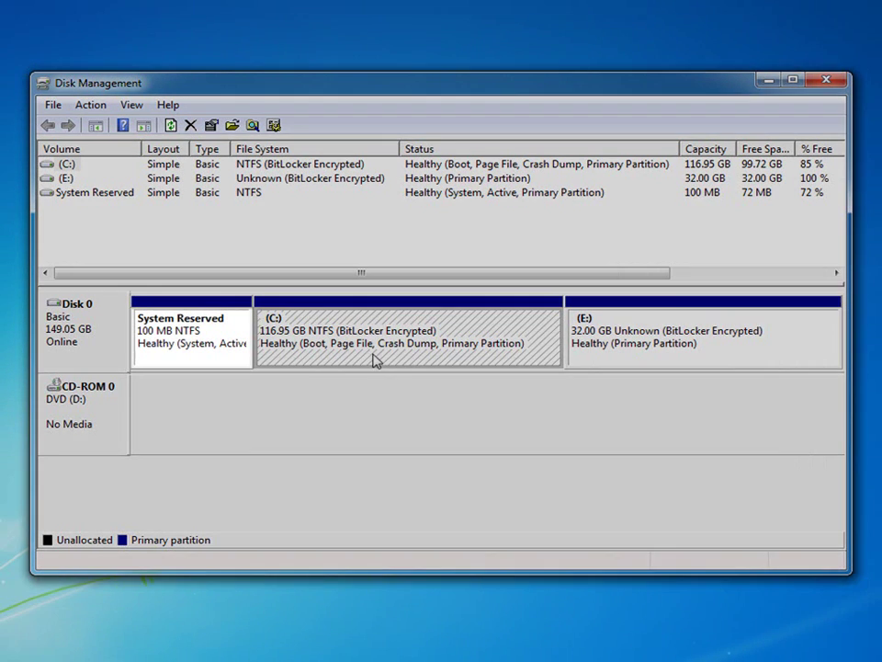
click(217, 366)
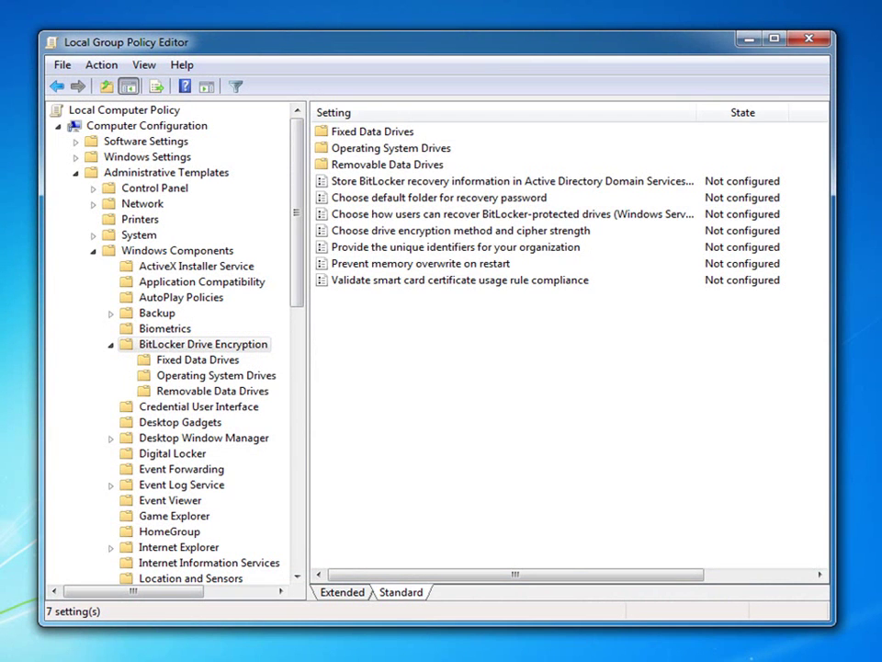
In Local Group Policy Editor, view the BitLocker policies for fixed, removable and operating system drives
click(169, 360)
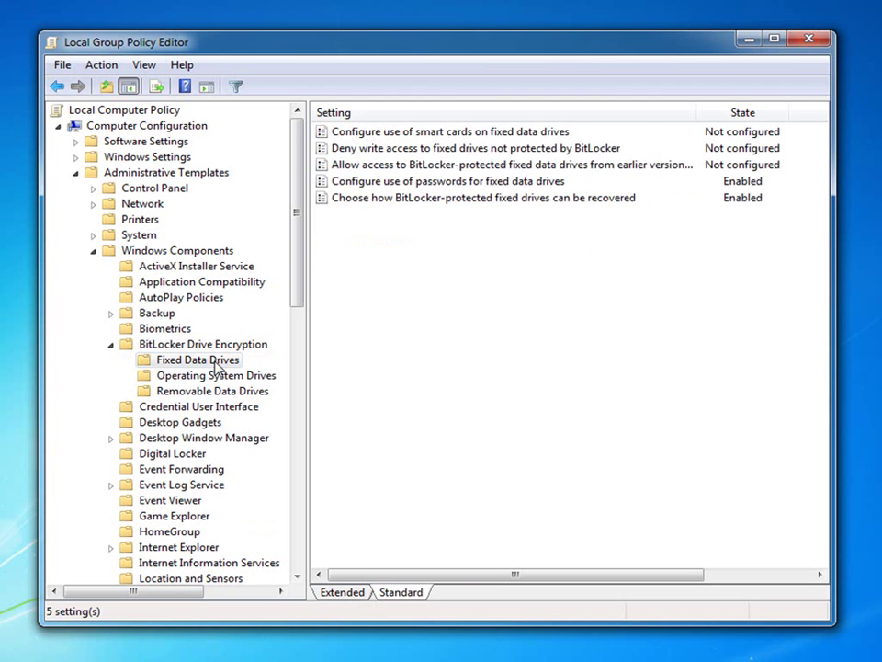
click(210, 392)
click(217, 373)
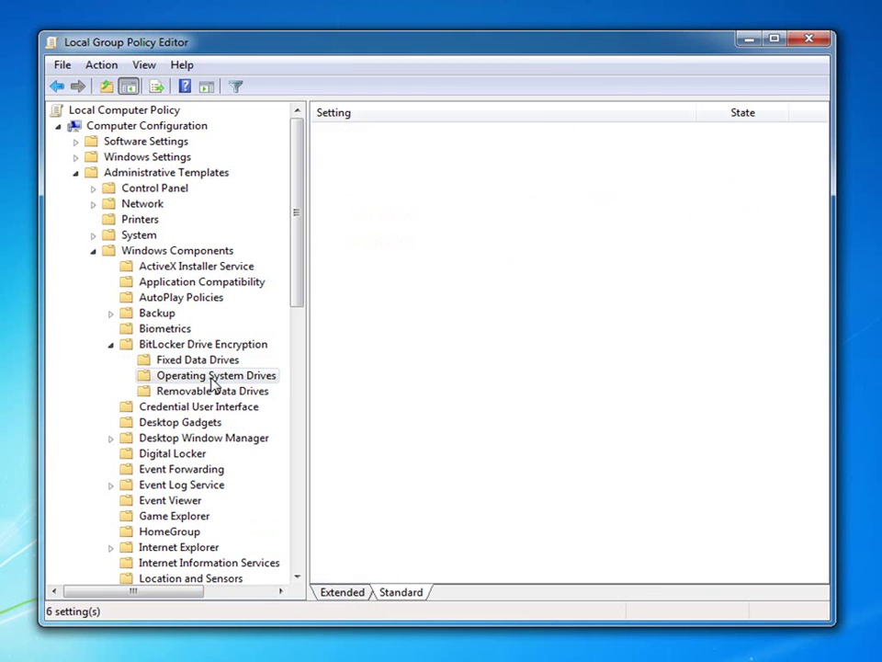
Enable the Allow enhanced PINs for startup policy for operating system drives
double_click(388, 165)
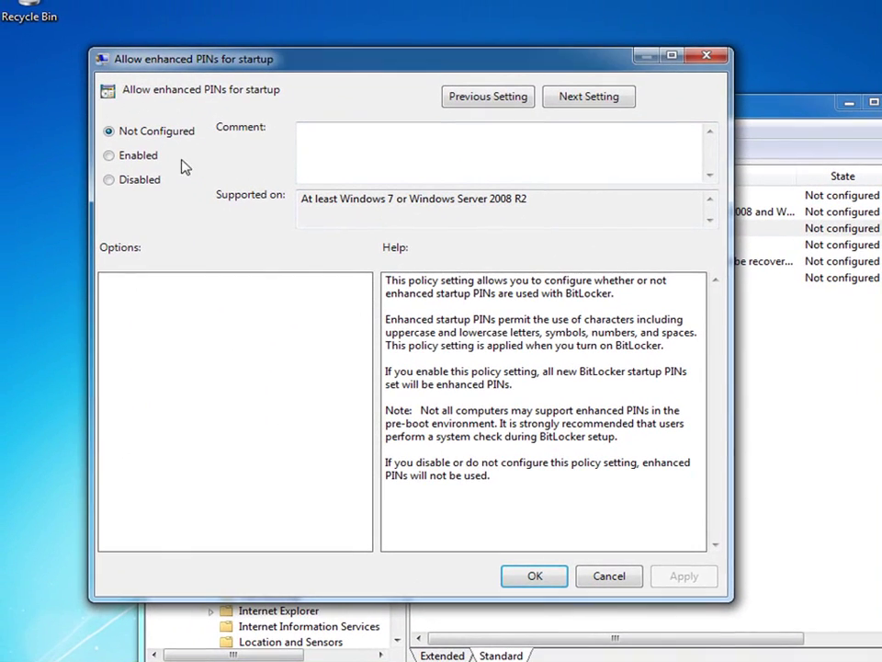
click(48, 93)
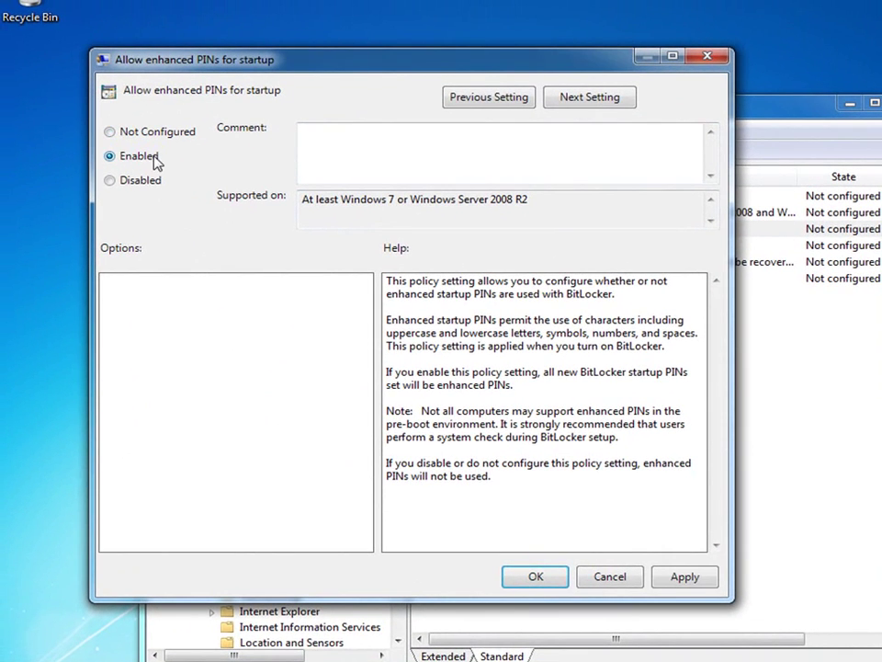
click(584, 100)
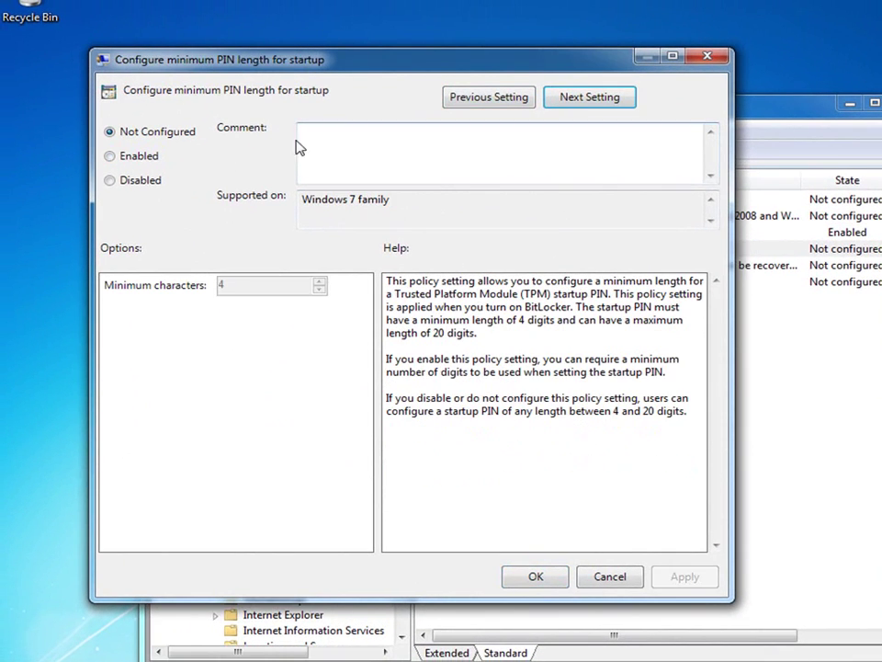
Enable the Configure minimum PIN length for startup policy with a minimum of 8 characters
click(135, 163)
click(319, 283)
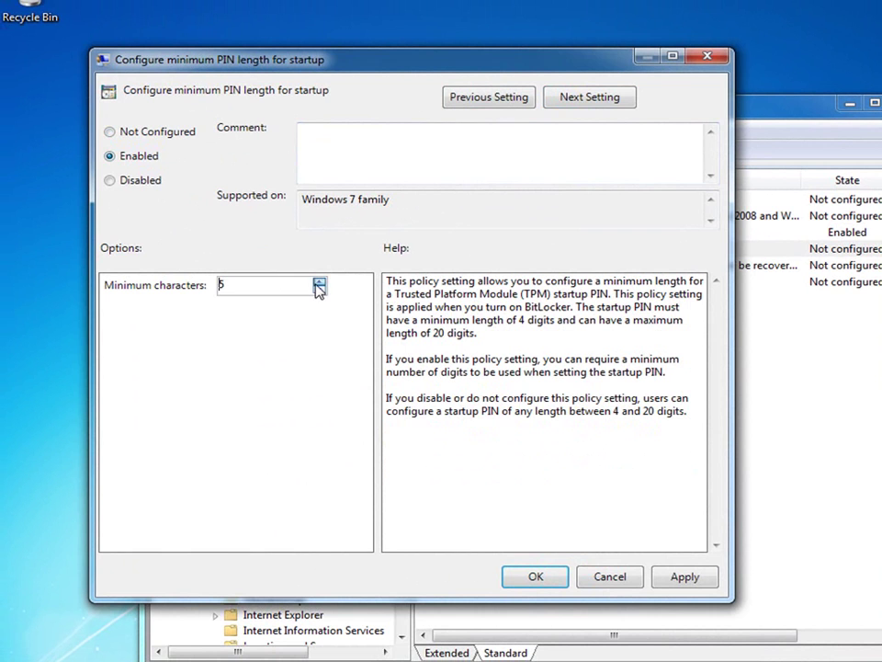
click(319, 283)
click(319, 283)
click(319, 283)
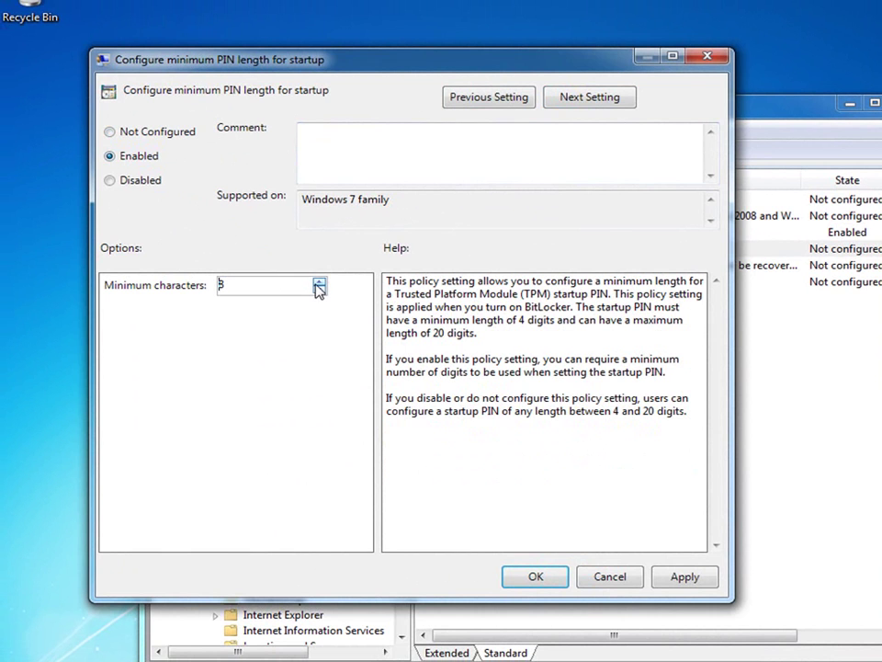
Enable the policy for how BitLocker-protected operating system drives can be recovered, keeping its default recovery options
click(581, 101)
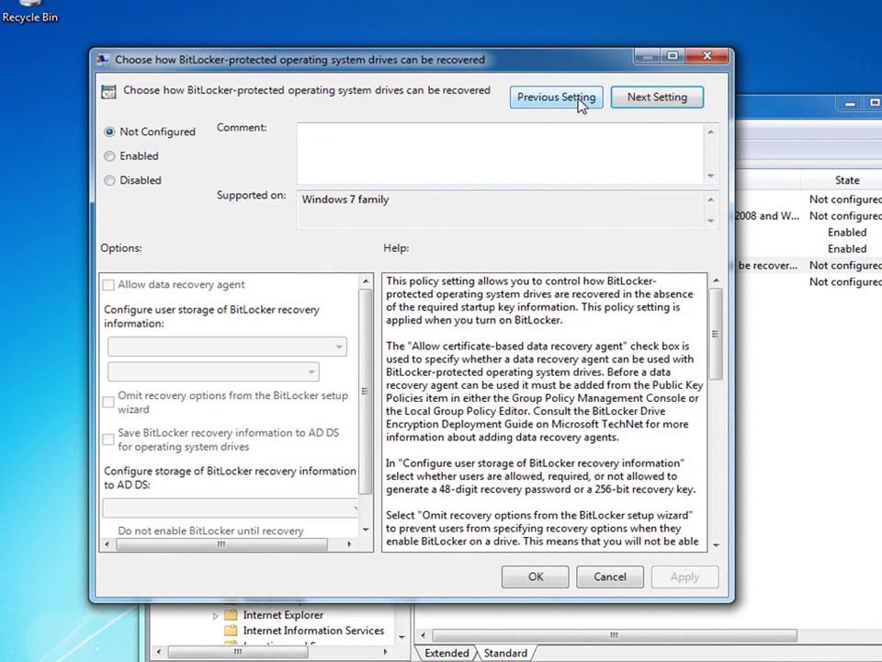
click(110, 155)
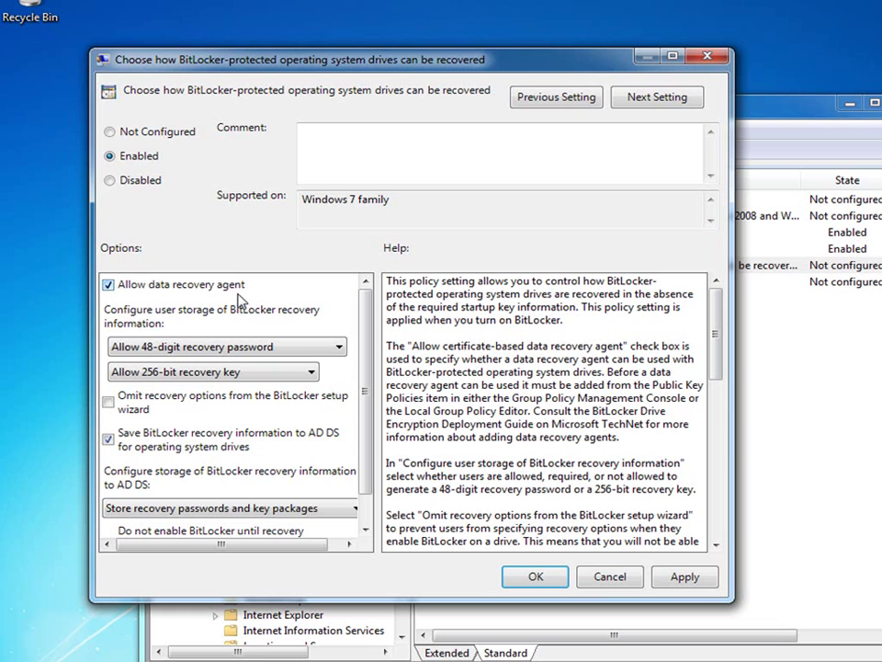
click(531, 577)
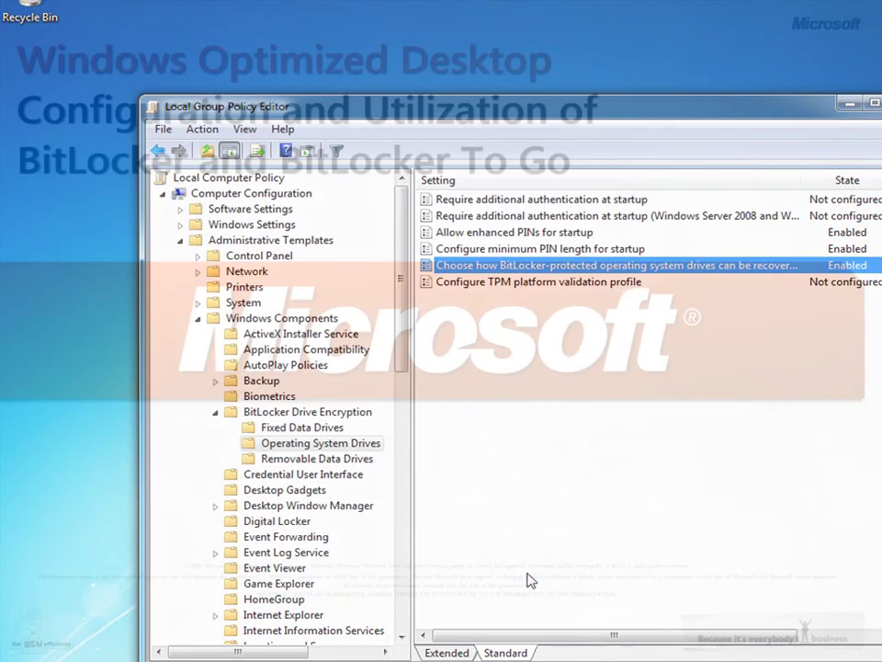